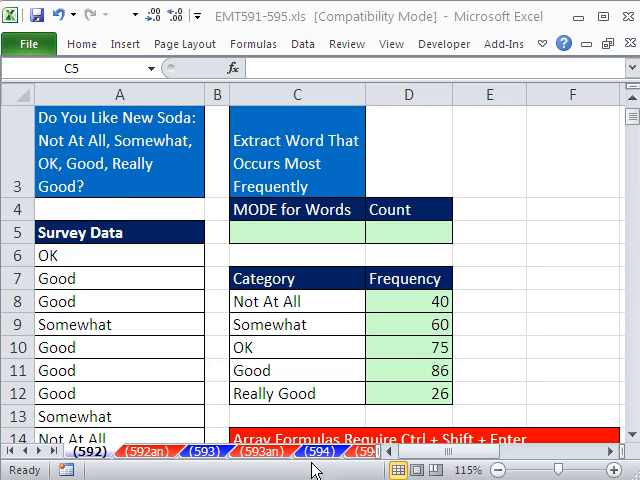
Step: Review the result cell C5, first survey answer A6 and the existing D8 COUNTIF before writing the formula
{"action": "left_click", "coordinate": [246, 26]}
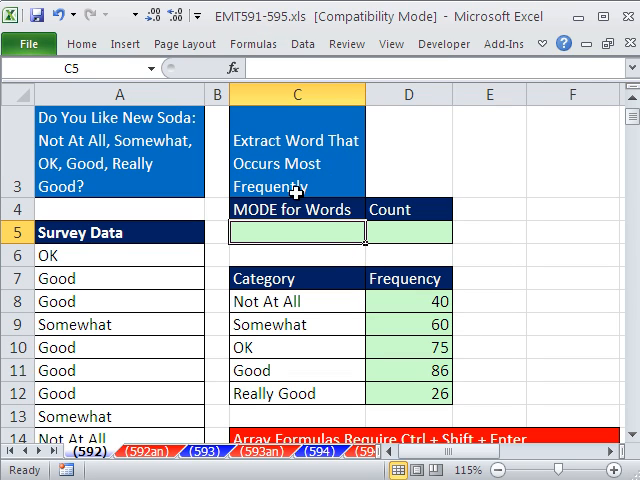
{"action": "left_click", "coordinate": [133, 255]}
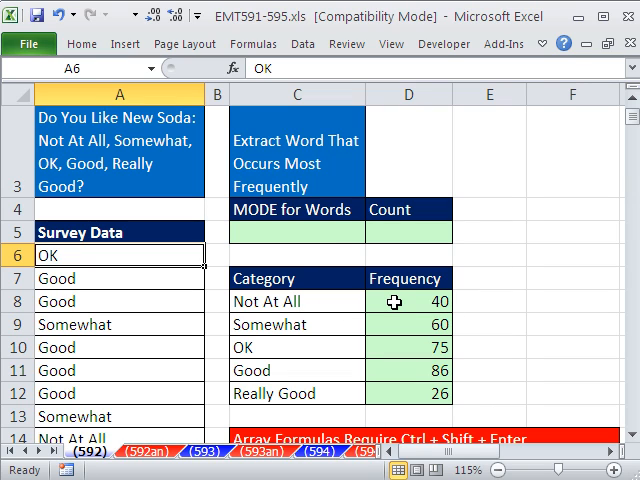
{"action": "left_click_drag", "start_coordinate": [320, 301], "coordinate": [320, 394]}
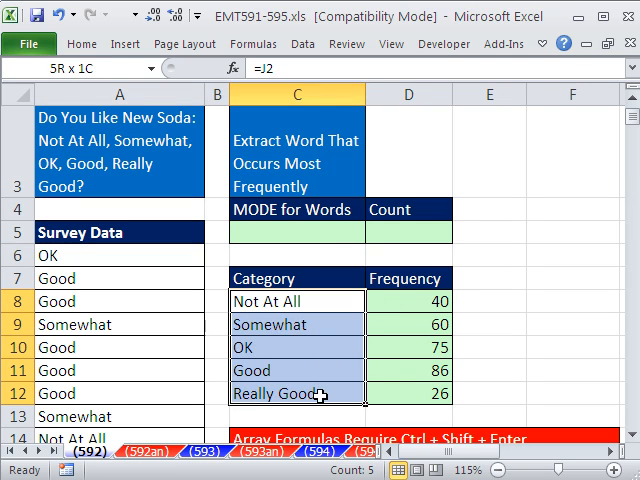
{"action": "double_click", "coordinate": [411, 301]}
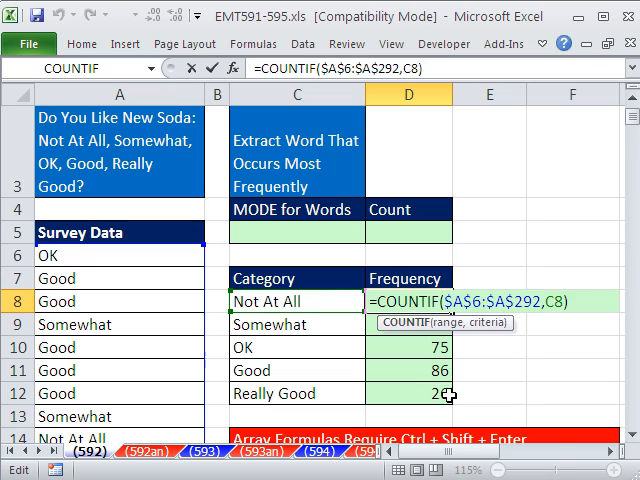
{"action": "key", "text": "ctrl+Return"}
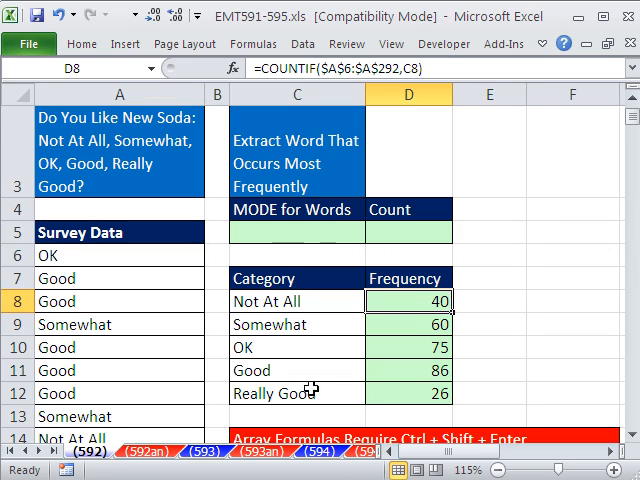
Step: Enter =COUNTIF($A$6:$A$292,$A$6:$A$292) in C5, counting every answer against the whole list
{"action": "left_click", "coordinate": [301, 232]}
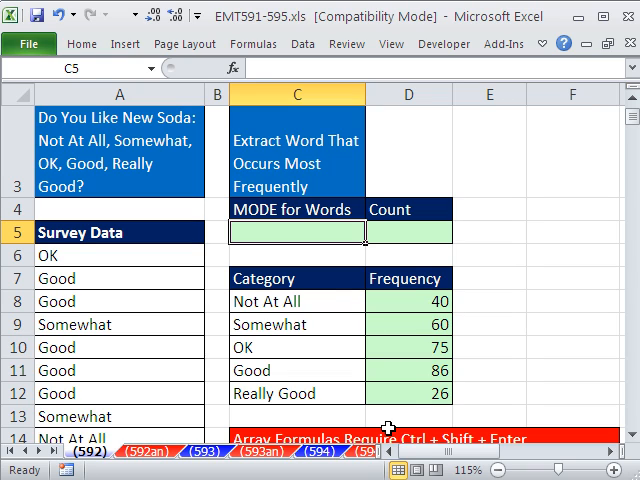
{"action": "type", "text": "=c"}
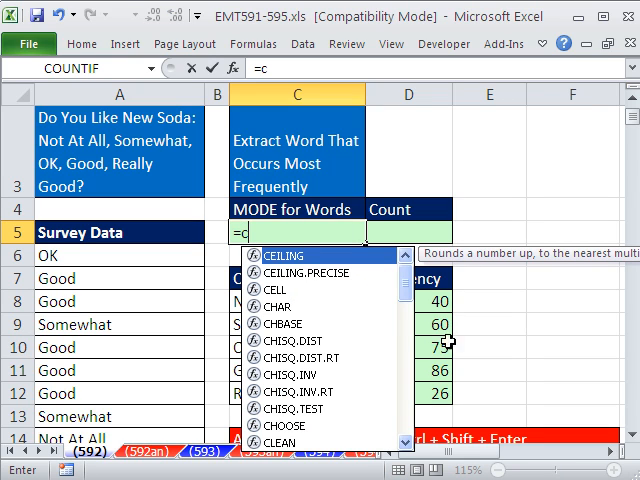
{"action": "type", "text": "o"}
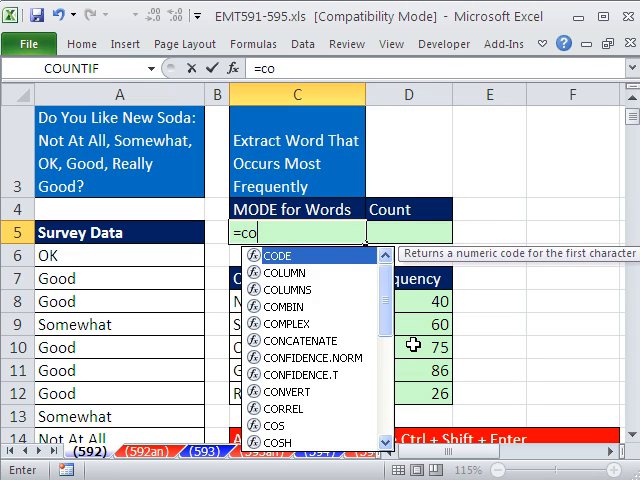
{"action": "type", "text": "unti"}
{"action": "key", "text": "Tab"}
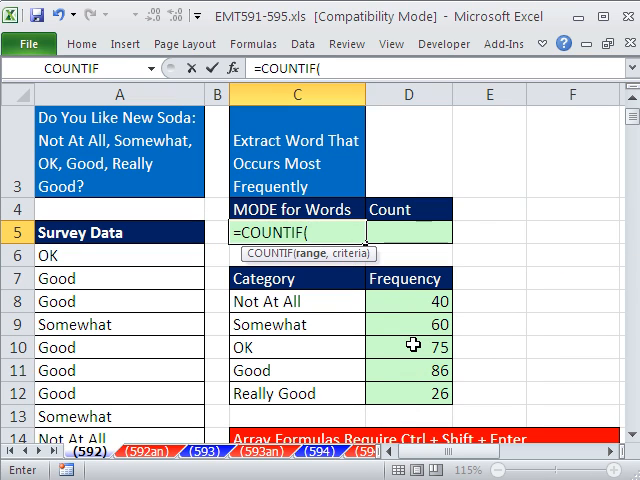
{"action": "left_click", "coordinate": [149, 250]}
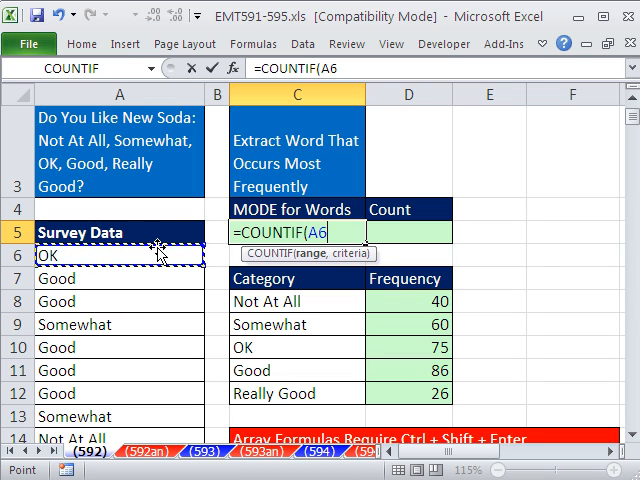
{"action": "key", "text": "ctrl+shift+Down"}
{"action": "key", "text": "F4"}
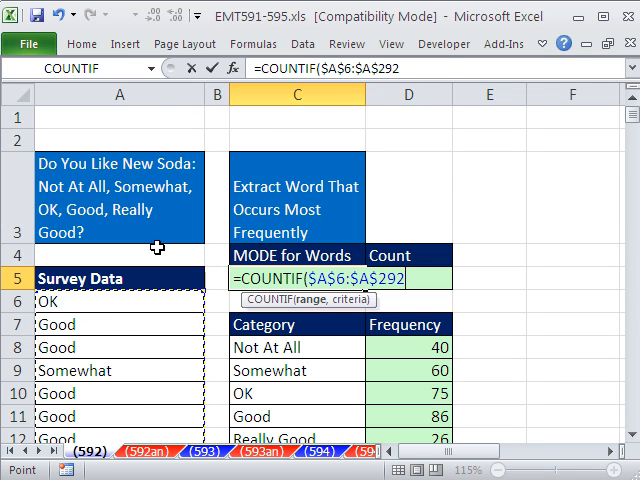
{"action": "left_click_drag", "start_coordinate": [307, 278], "coordinate": [408, 282]}
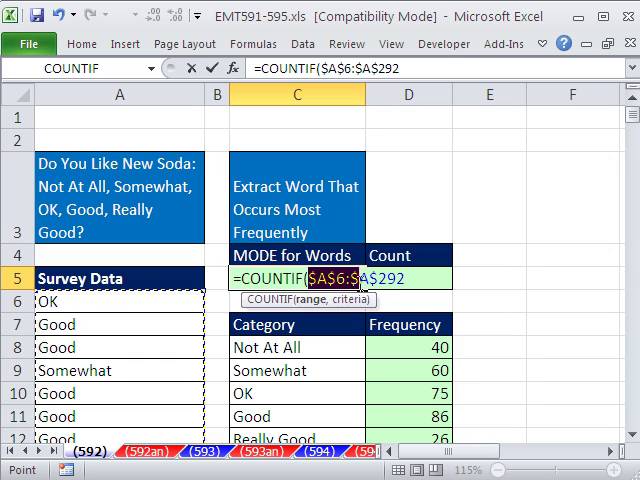
{"action": "left_click", "coordinate": [420, 284]}
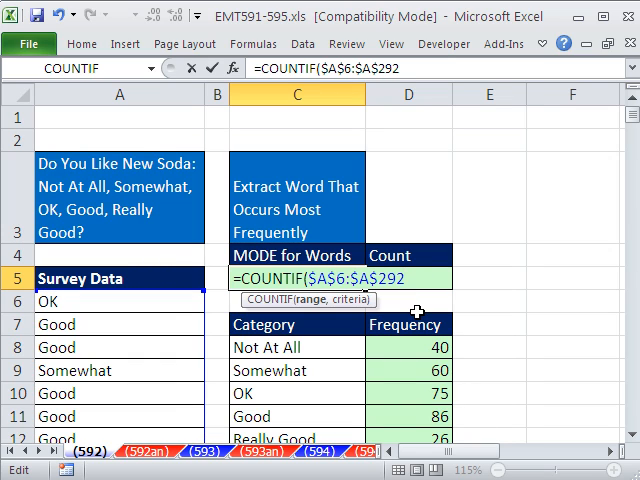
{"action": "type", "text": ","}
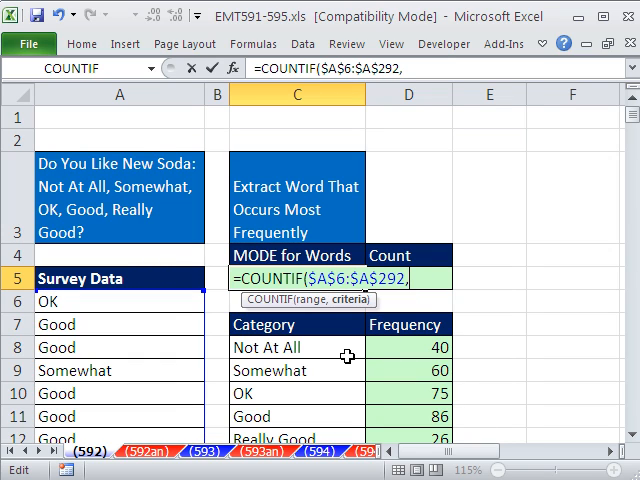
{"action": "key", "text": "ctrl+v"}
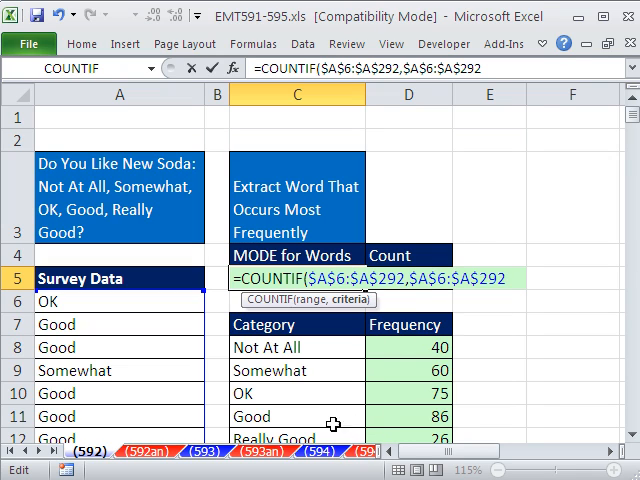
{"action": "type", "text": ")"}
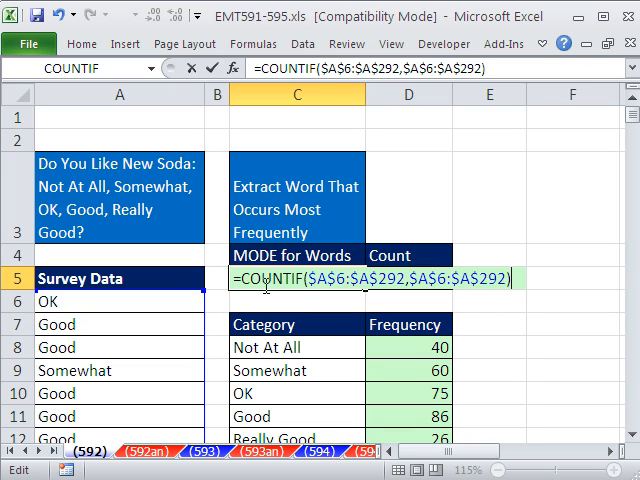
{"action": "left_click_drag", "start_coordinate": [240, 279], "coordinate": [523, 304]}
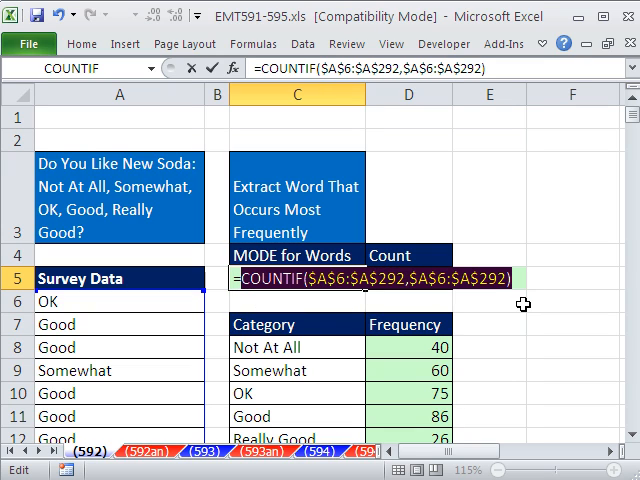
{"action": "key", "text": "F9"}
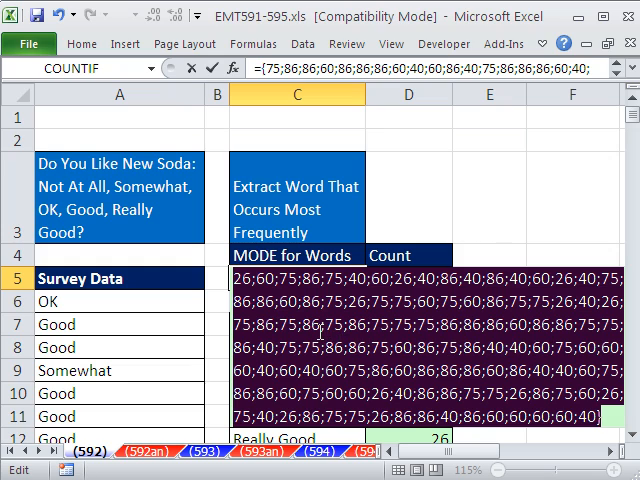
{"action": "key", "text": "ctrl+z"}
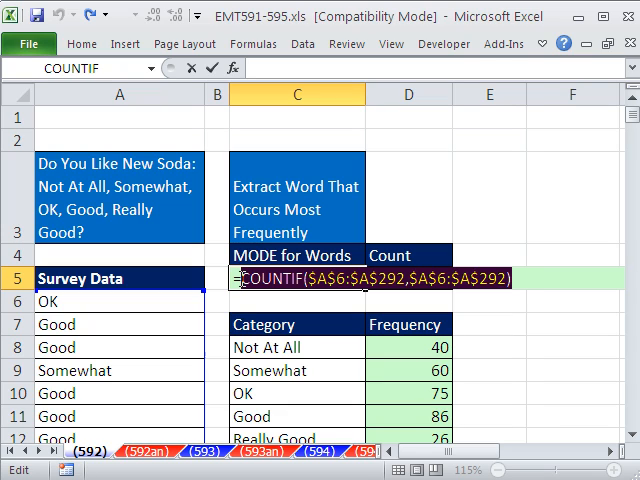
{"action": "left_click", "coordinate": [240, 279]}
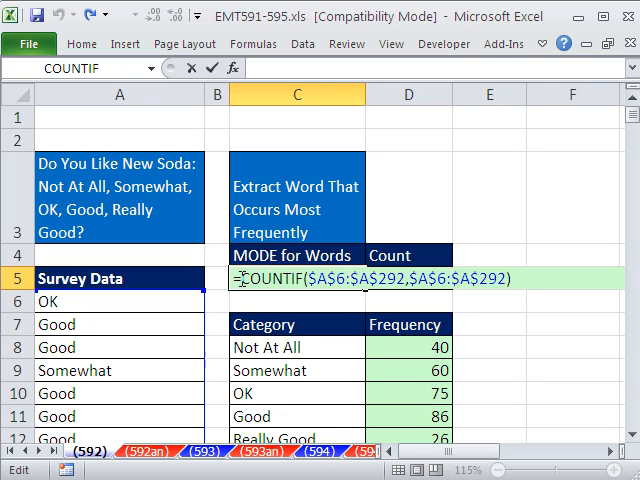
{"action": "type", "text": "max("}
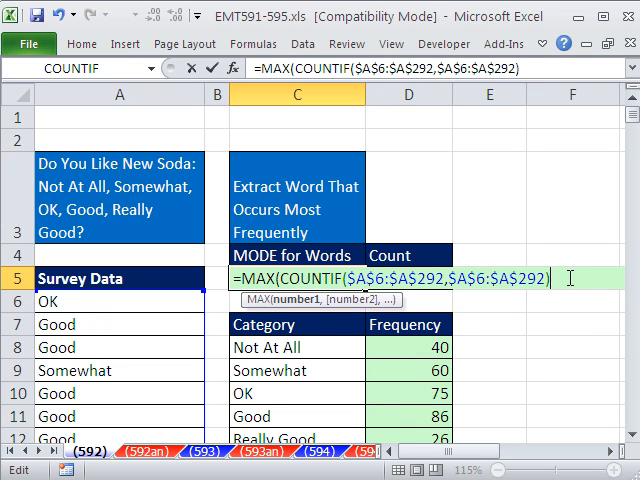
{"action": "type", "text": ")"}
{"action": "left_click_drag", "start_coordinate": [570, 279], "coordinate": [217, 286]}
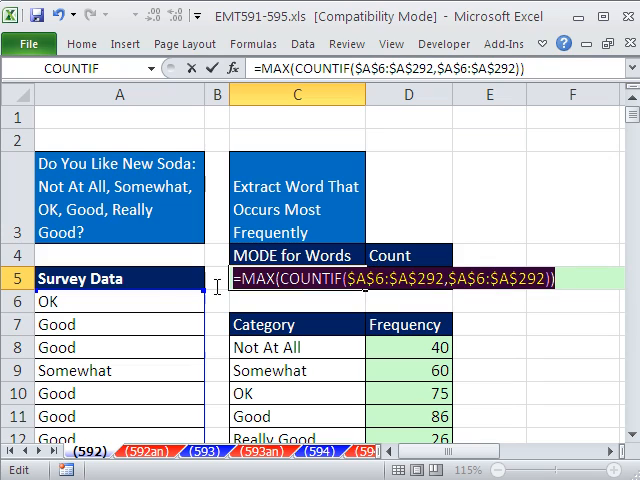
{"action": "key", "text": "F9"}
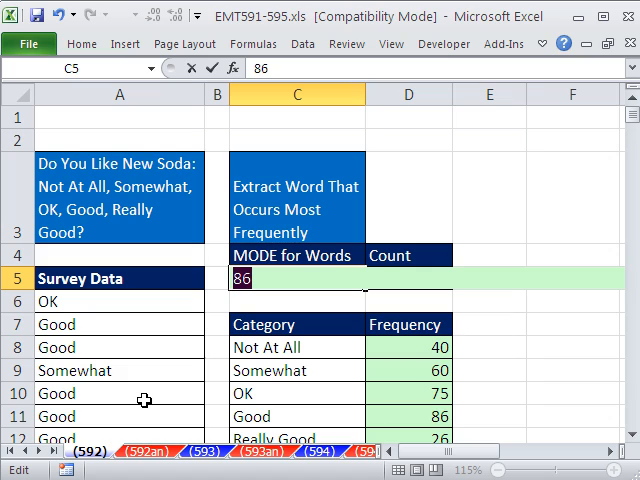
{"action": "key", "text": "ctrl+z"}
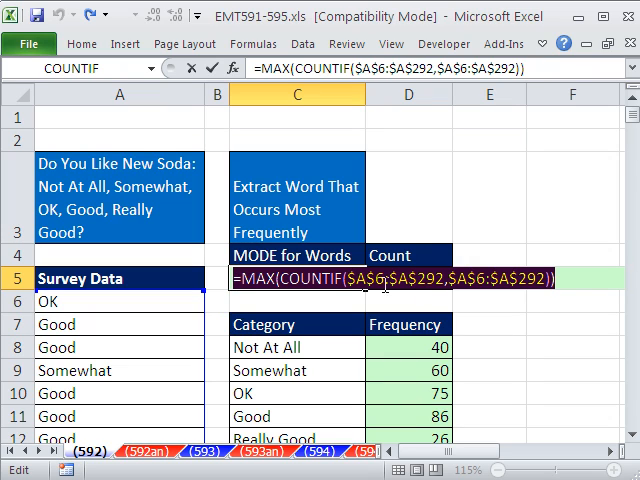
{"action": "left_click", "coordinate": [257, 283]}
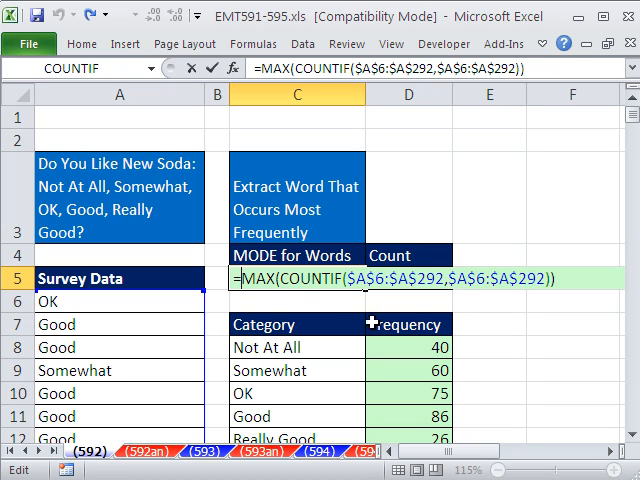
{"action": "type", "text": "m"}
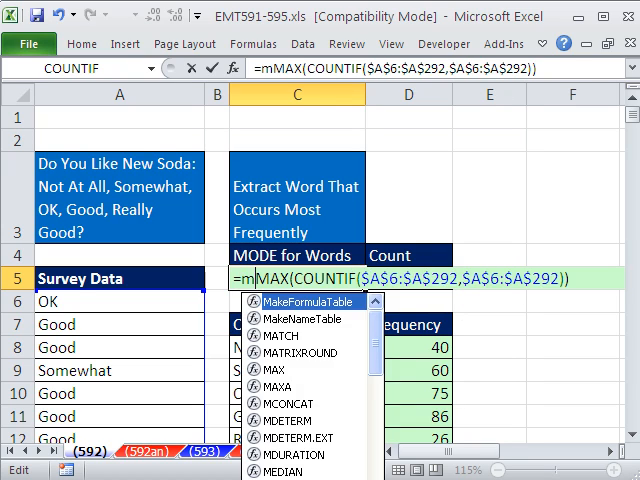
{"action": "type", "text": "a"}
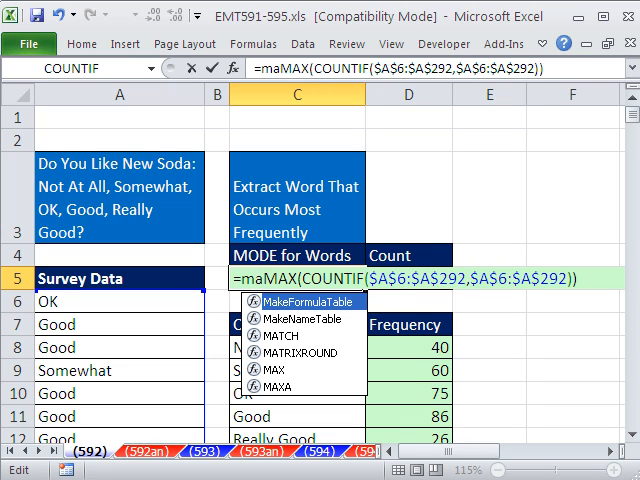
{"action": "type", "text": "t"}
Step: Wrap C5 in MATCH(MAX(...),COUNTIF($A$6:$A$292,$A$6:$A$292),0) and evaluate it with F9 to confirm position 2
{"action": "key", "text": "Tab"}
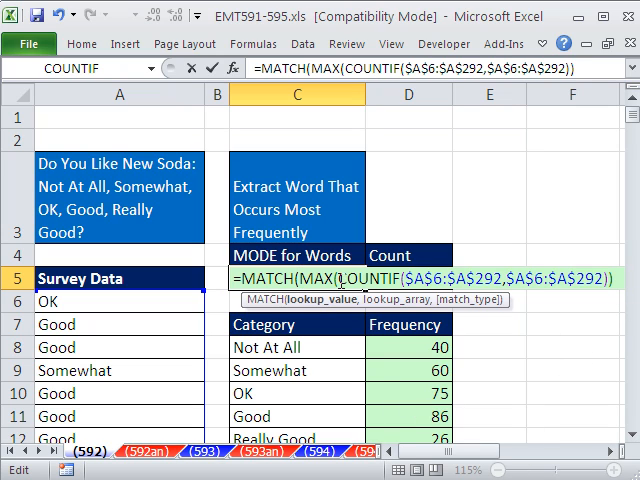
{"action": "left_click_drag", "start_coordinate": [338, 281], "coordinate": [611, 279]}
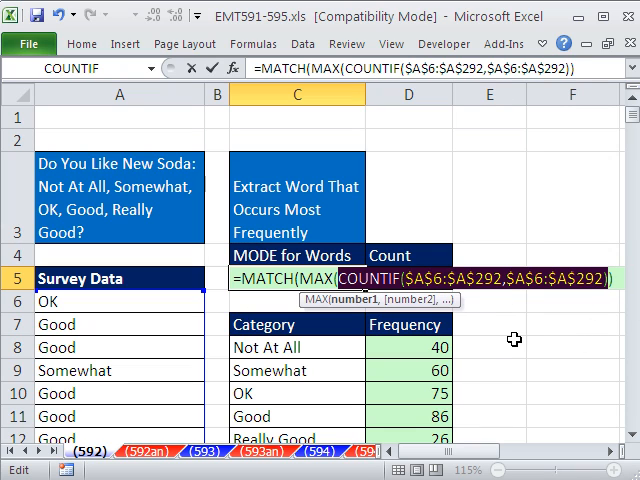
{"action": "left_click", "coordinate": [617, 279]}
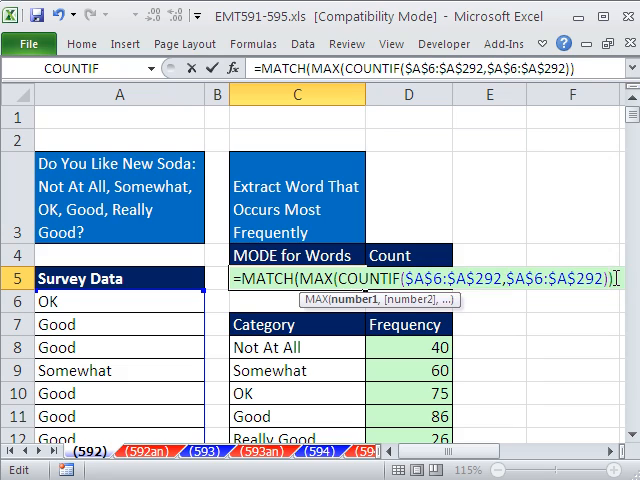
{"action": "key", "text": "Right"}
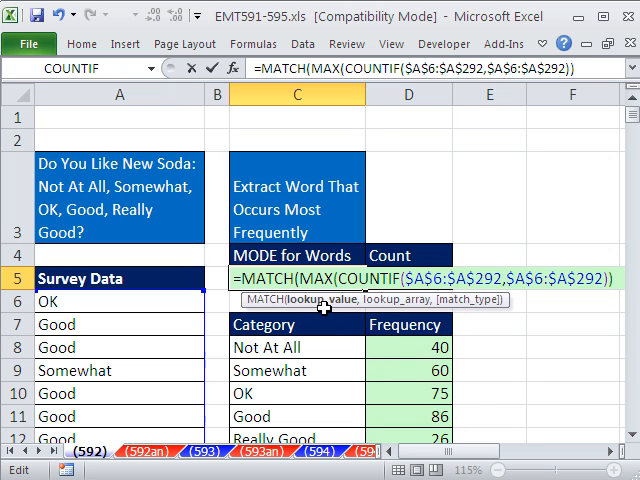
{"action": "type", "text": ","}
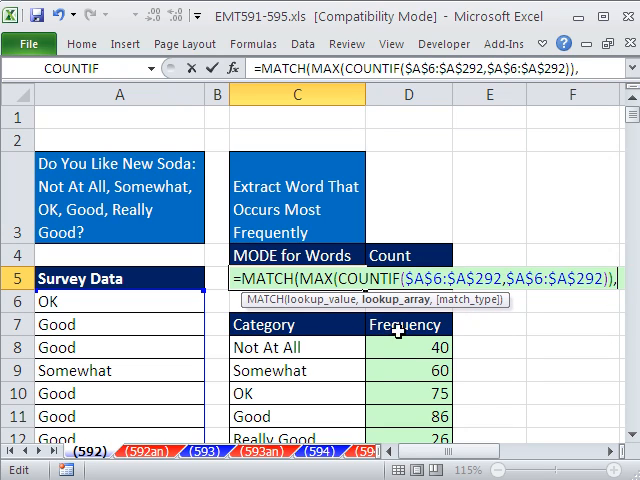
{"action": "type", "text": "C"}
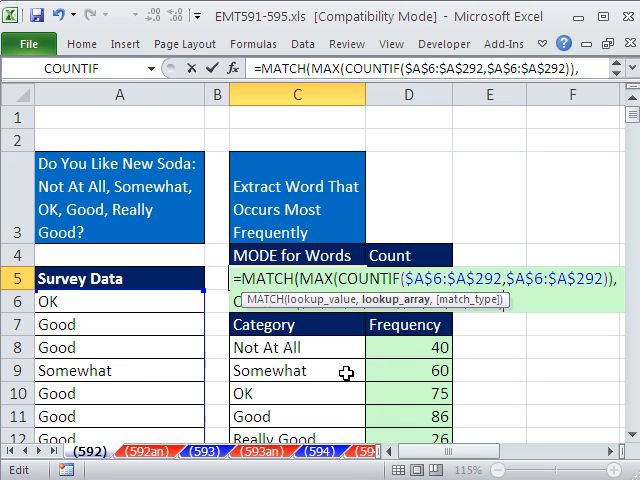
{"action": "type", "text": "OUNTIF($A$6:$A$292,$A$6:$A$292)"}
{"action": "left_click_drag", "start_coordinate": [246, 311], "coordinate": [243, 369]}
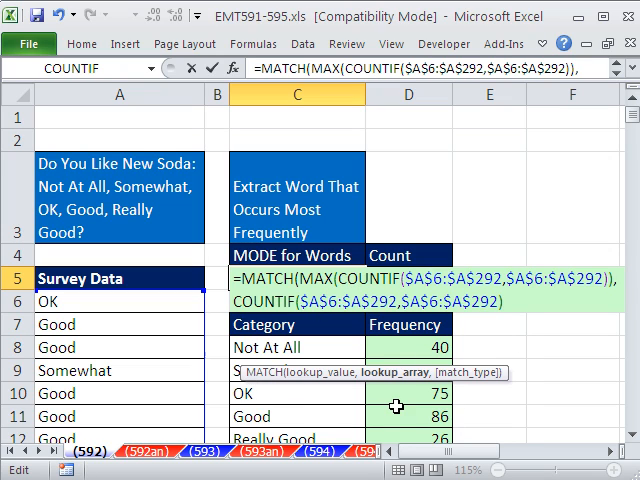
{"action": "type", "text": ","}
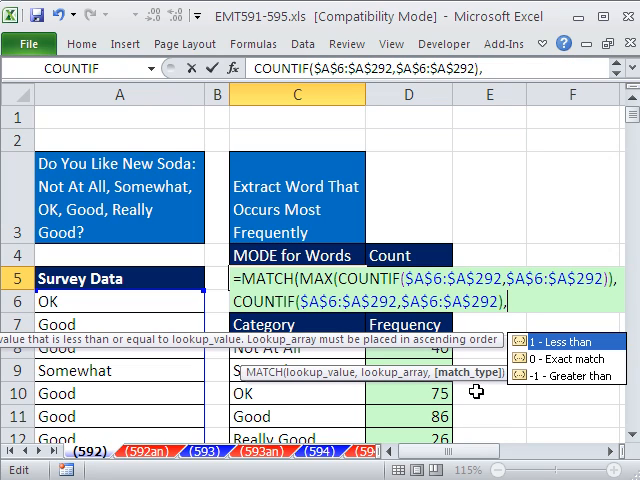
{"action": "type", "text": "0)"}
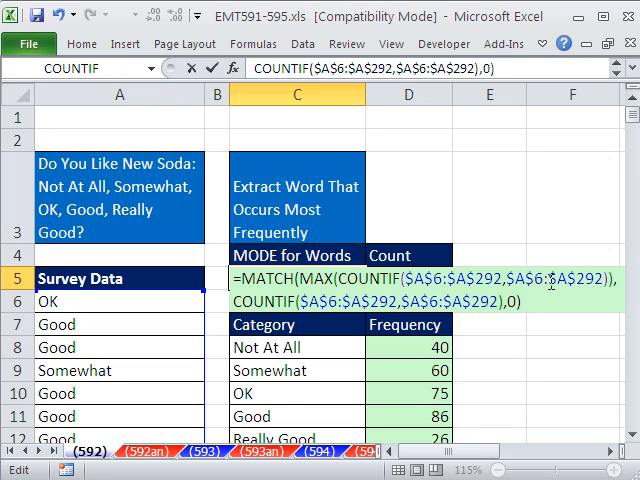
{"action": "mouse_move", "coordinate": [535, 297]}
{"action": "left_mouse_down"}
{"action": "mouse_move", "coordinate": [243, 300]}
{"action": "mouse_move", "coordinate": [235, 283]}
{"action": "left_mouse_up"}
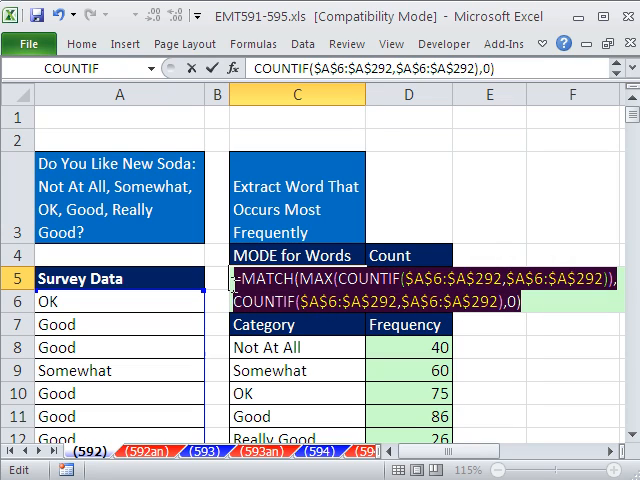
{"action": "key", "text": "F9"}
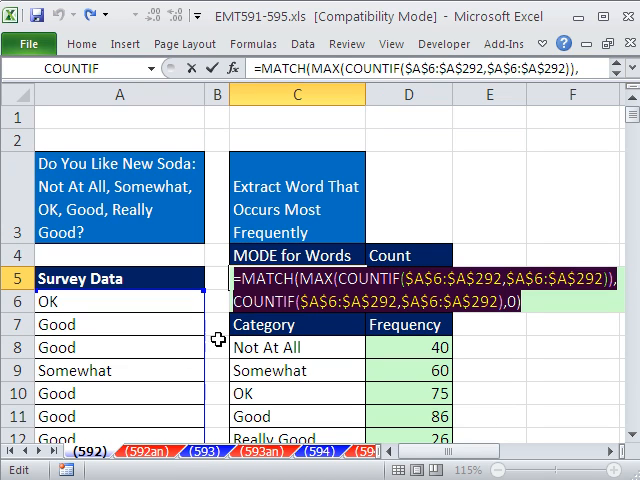
Step: Restore the MATCH formula and wrap it in INDEX with $A$6:$A$292 as the array
{"action": "key", "text": "ctrl+z"}
{"action": "left_click", "coordinate": [242, 283]}
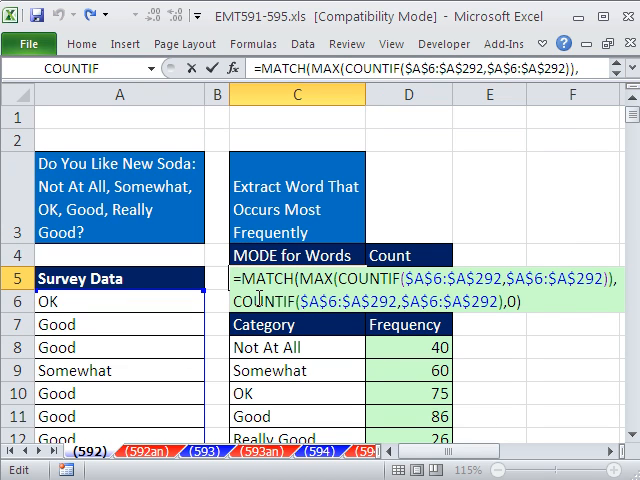
{"action": "type", "text": "in"}
{"action": "key", "text": "Tab"}
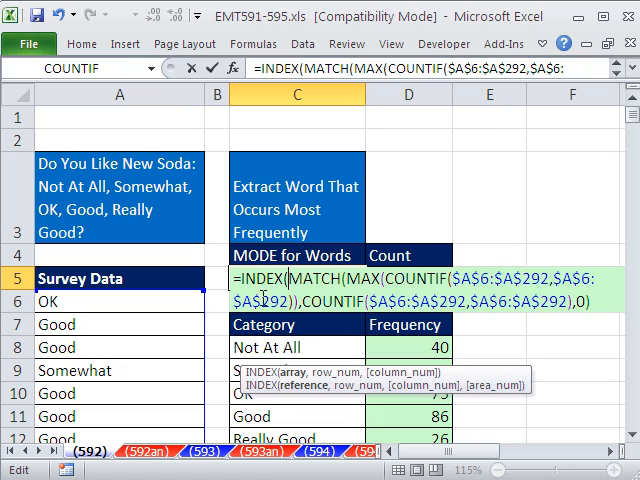
{"action": "left_click_drag", "start_coordinate": [453, 283], "coordinate": [592, 280]}
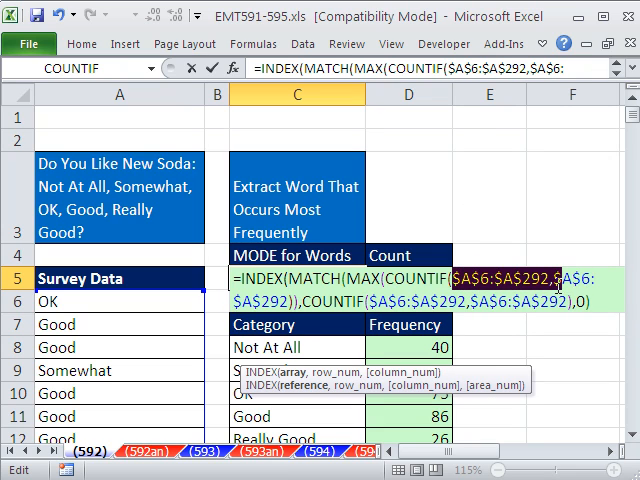
{"action": "left_click_drag", "start_coordinate": [592, 280], "coordinate": [546, 270]}
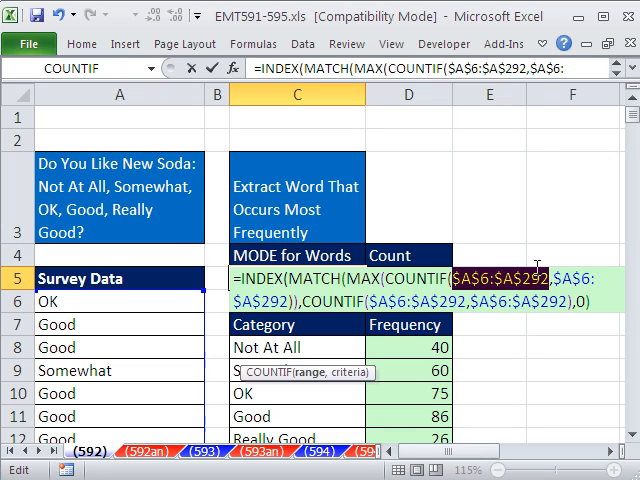
{"action": "left_click", "coordinate": [288, 279]}
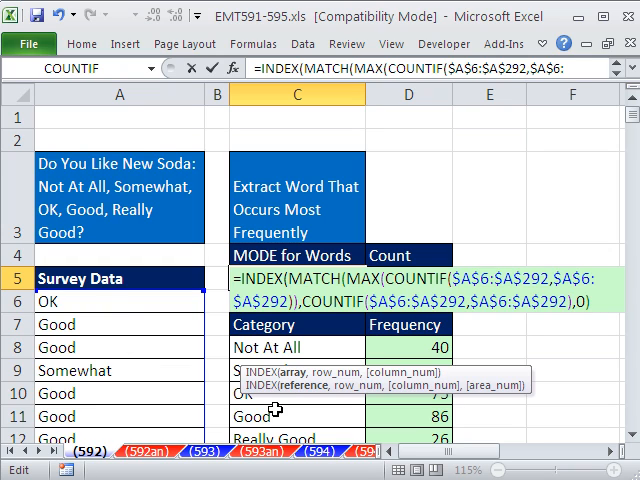
{"action": "key", "text": "ctrl+v"}
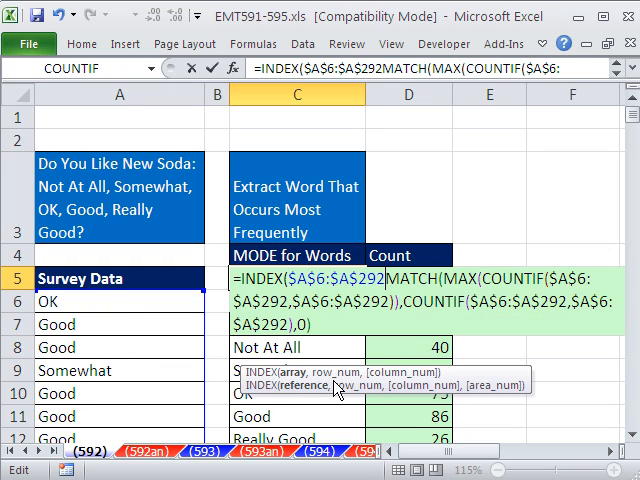
{"action": "type", "text": ","}
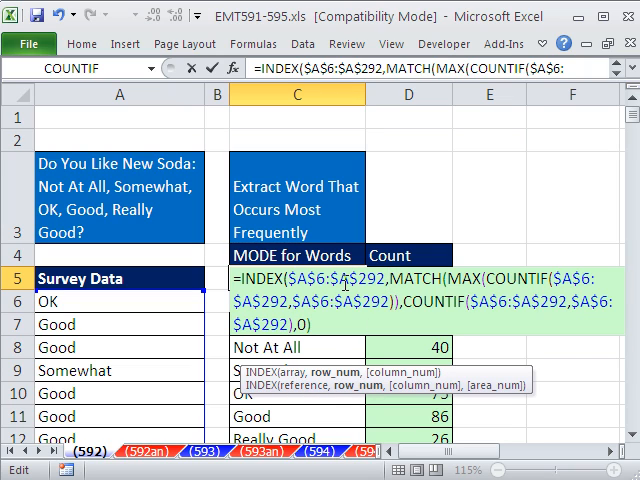
Step: Test and undo replacing the MATCH part, then enter the full INDEX/MATCH formula, leaving #N/A
{"action": "left_click", "coordinate": [342, 281]}
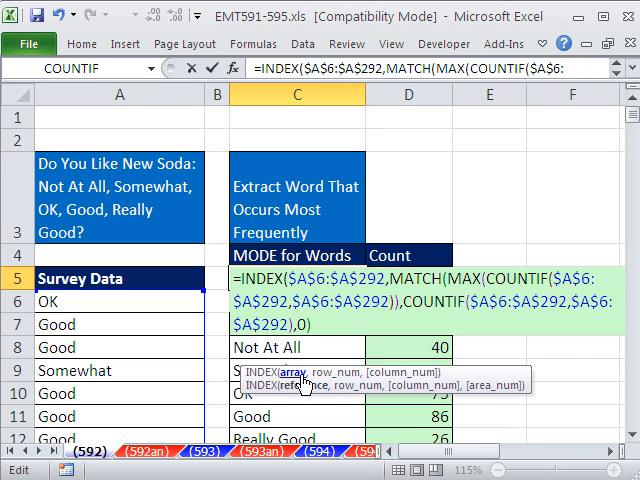
{"action": "left_click_drag", "start_coordinate": [391, 281], "coordinate": [410, 322]}
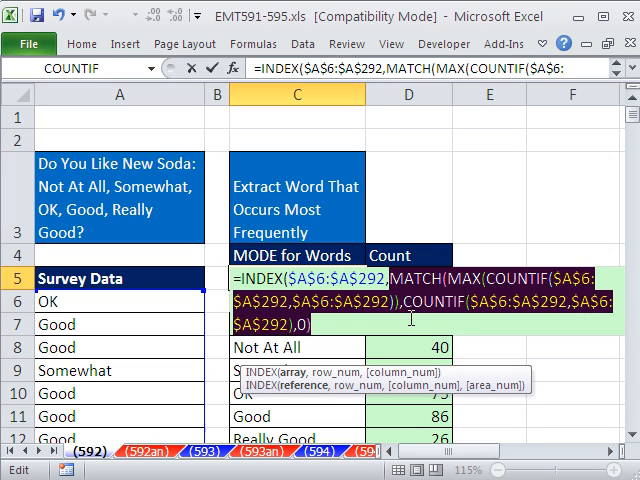
{"action": "type", "text": "292,2"}
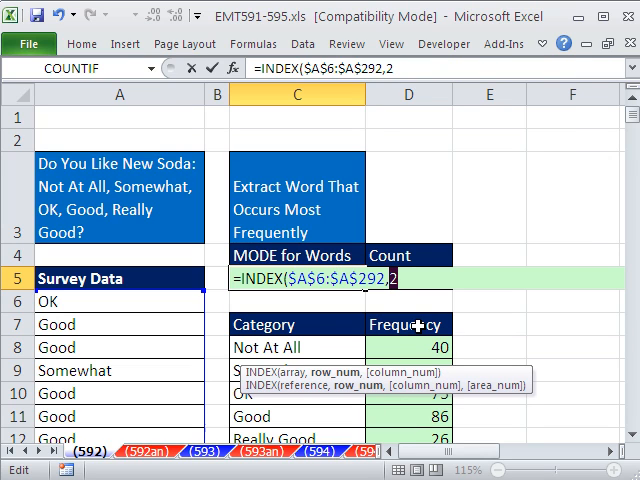
{"action": "key", "text": "ctrl+z"}
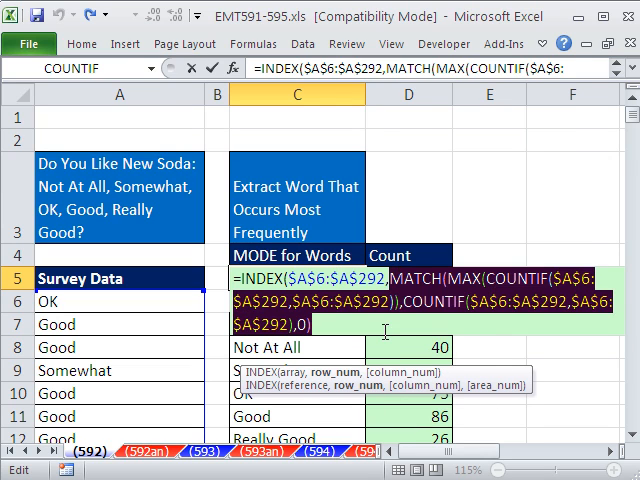
{"action": "left_click", "coordinate": [356, 326]}
{"action": "key", "text": "ctrl+Return"}
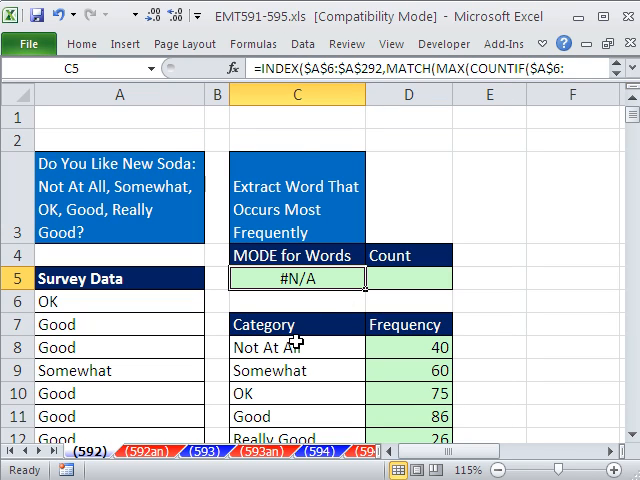
Step: Re-enter C5's formula with Ctrl+Shift+Enter as an array formula so it returns Good
{"action": "key", "text": "F2"}
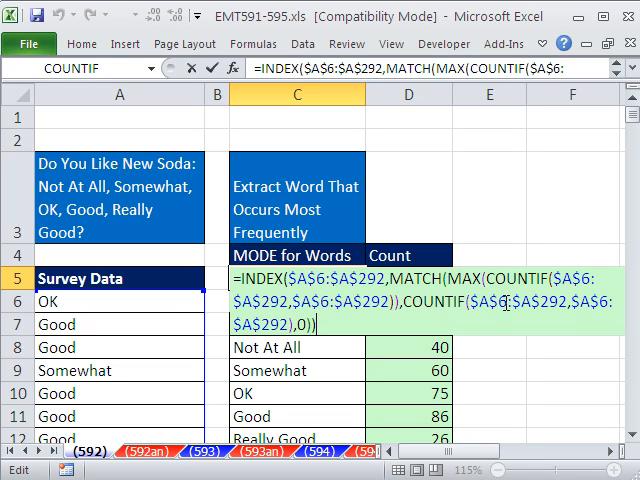
{"action": "left_click", "coordinate": [508, 306]}
{"action": "key", "text": "Right"}
{"action": "key", "text": "Right"}
{"action": "key", "text": "Right"}
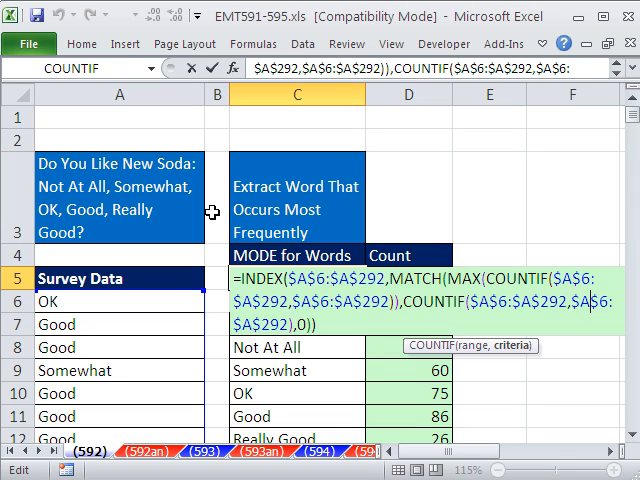
{"action": "key", "text": "ctrl+shift+Return"}
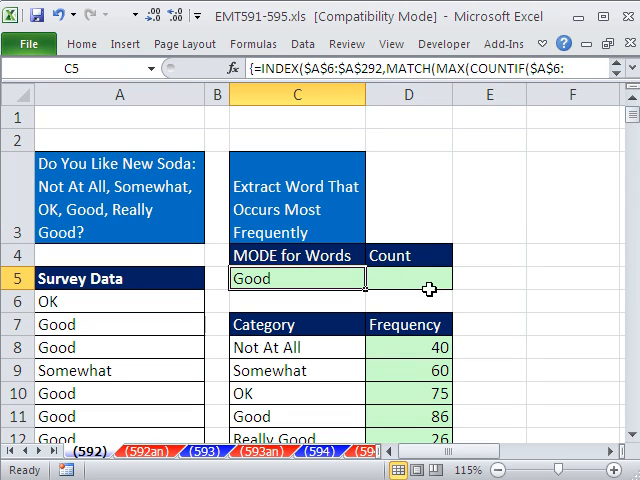
Step: Enter =COUNTIF($A$6:$A$292,C5) in D5, counting 86 matches of the most frequent word
{"action": "left_click", "coordinate": [420, 279]}
{"action": "type", "text": "=co"}
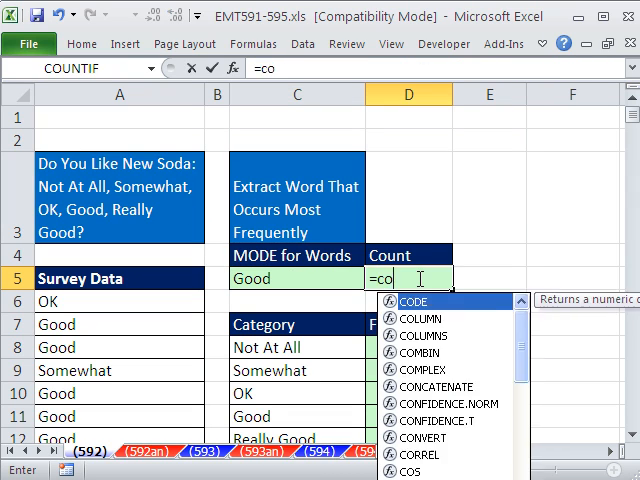
{"action": "type", "text": "unti"}
{"action": "key", "text": "Tab"}
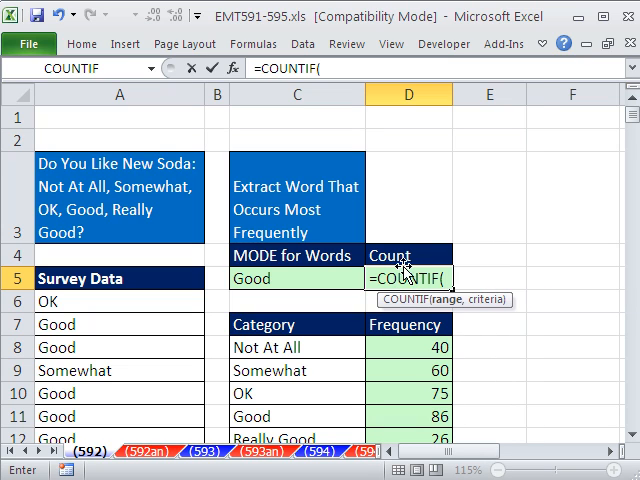
{"action": "key", "text": "Left"}
{"action": "key", "text": "Left"}
{"action": "key", "text": "Left"}
{"action": "key", "text": "Down"}
{"action": "key", "text": "ctrl+shift+Down"}
{"action": "key", "text": "F4"}
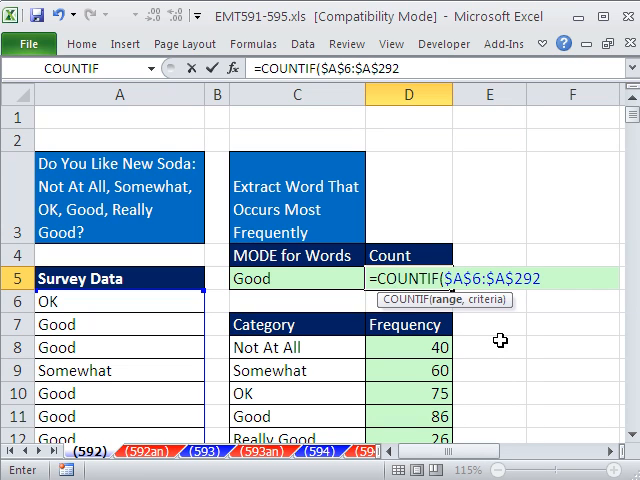
{"action": "type", "text": ","}
{"action": "left_click", "coordinate": [313, 277]}
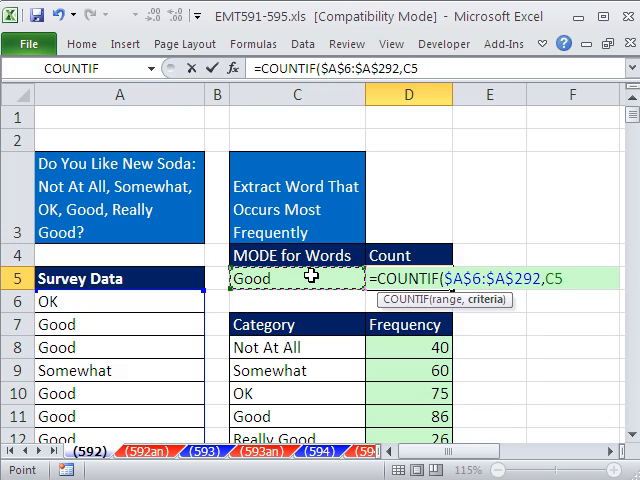
{"action": "type", "text": ")"}
{"action": "key", "text": "ctrl+Return"}
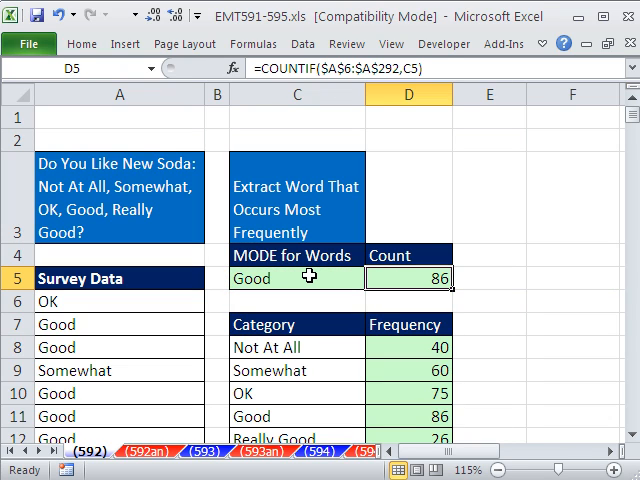
Step: Fill Somewhat from A9 down to row 49 and re-enter C5's array formula, giving Somewhat with count 92
{"action": "left_click", "coordinate": [143, 371]}
{"action": "mouse_move", "coordinate": [204, 382]}
{"action": "left_mouse_down"}
{"action": "mouse_move", "coordinate": [205, 405]}
{"action": "mouse_move", "coordinate": [249, 430]}
{"action": "left_mouse_up"}
{"action": "key", "text": "ctrl+BackSpace"}
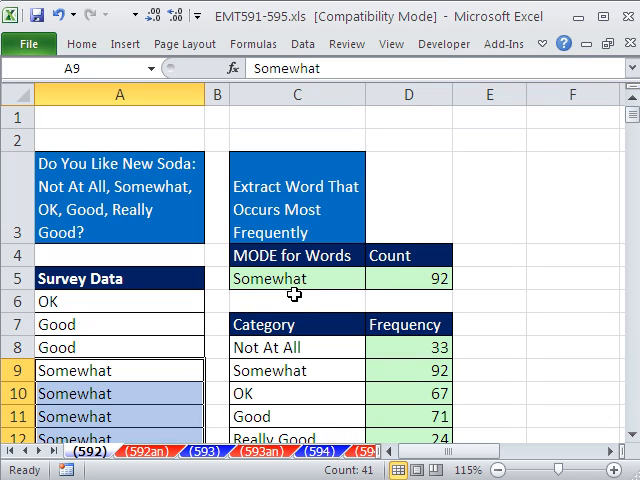
{"action": "left_click", "coordinate": [407, 283]}
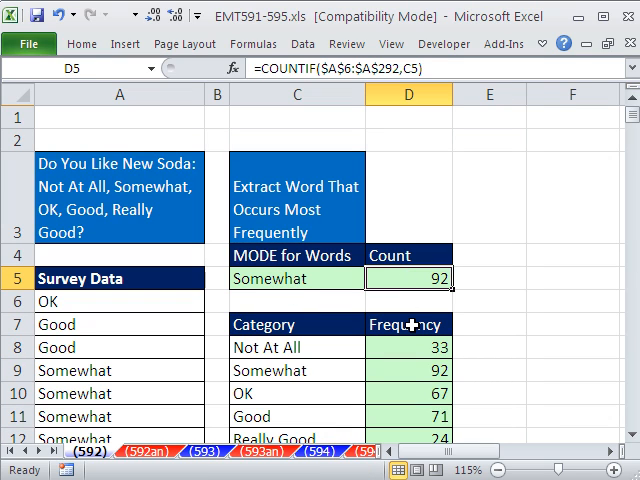
{"action": "scroll", "coordinate": [350, 380], "scroll_direction": "down", "scroll_amount": 1}
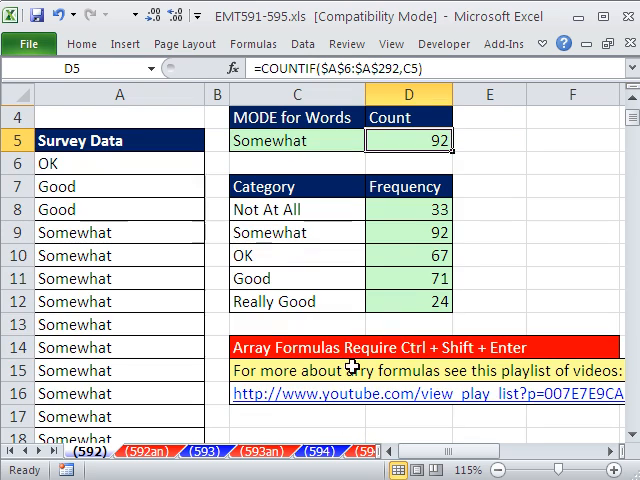
{"action": "scroll", "coordinate": [424, 310], "scroll_direction": "up", "scroll_amount": 1}
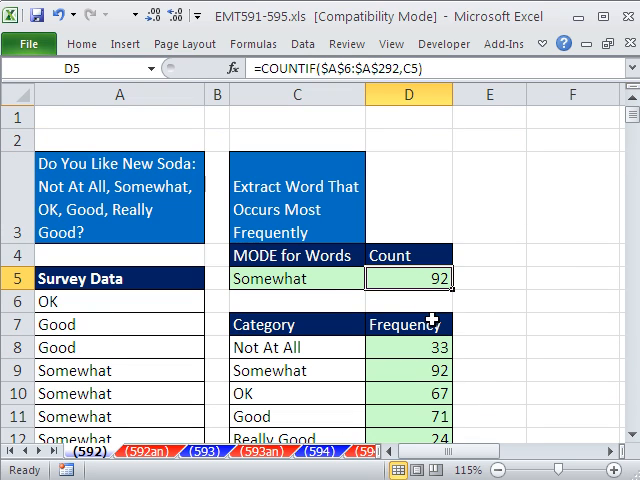
{"action": "double_click", "coordinate": [329, 281]}
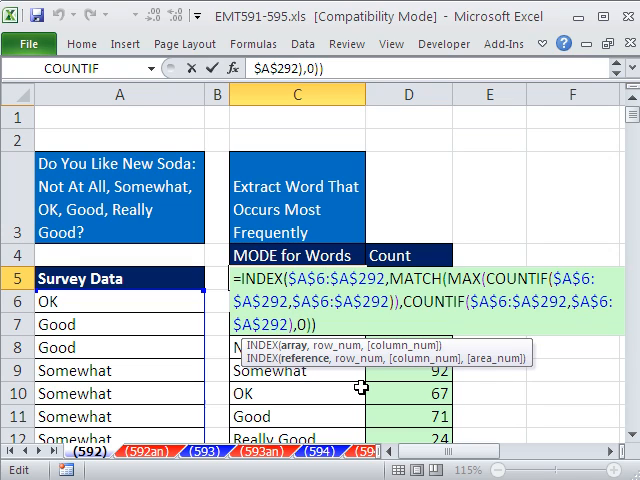
{"action": "key", "text": "ctrl+shift+Return"}
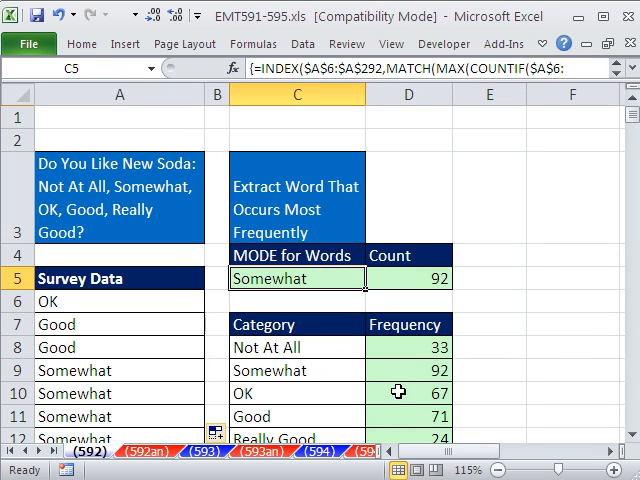